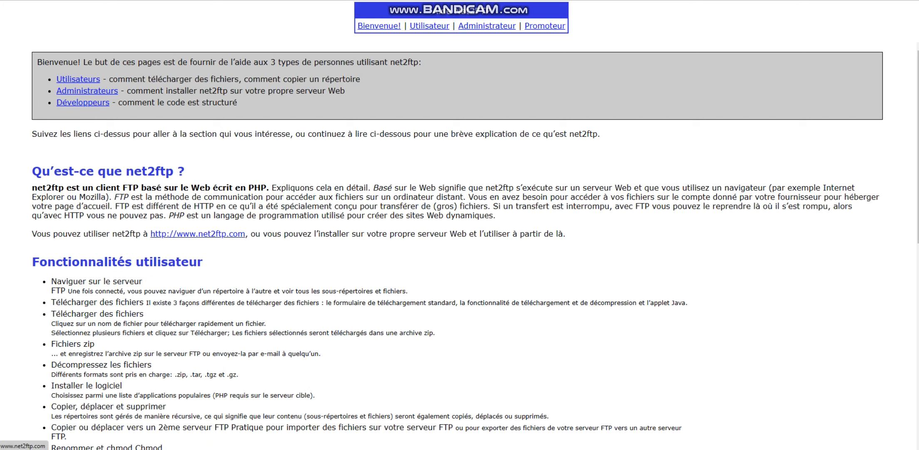
Open the net2ftp.com link from the help page in a new tab and switch to it.
{"action": "right_click", "coordinate": [195, 235]}
{"action": "left_click", "coordinate": [268, 243]}
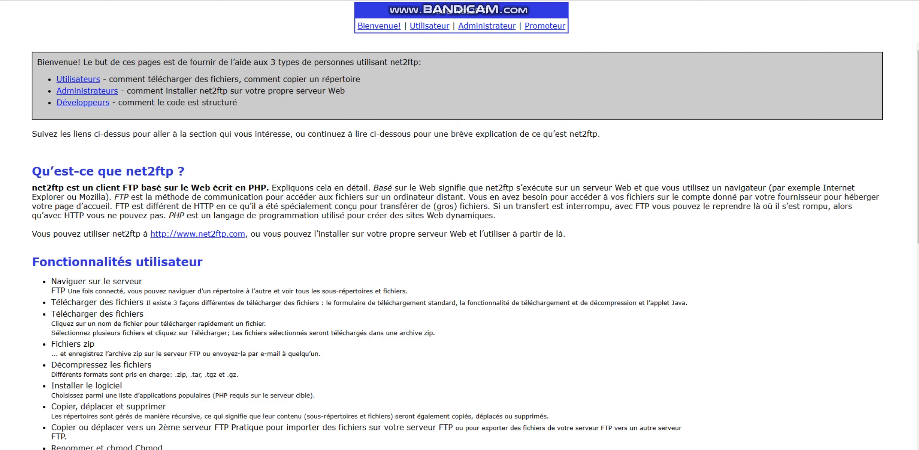
{"action": "key", "text": "ctrl+Tab"}
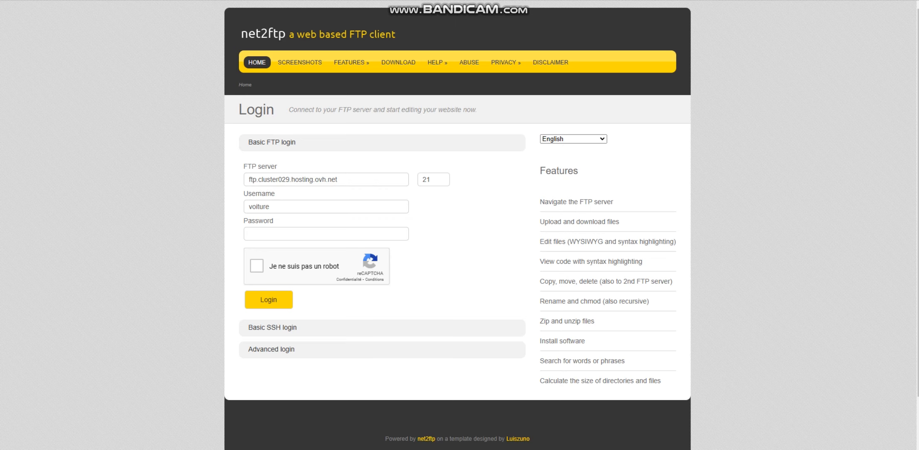
Copy the FTP server address on the OVH hosting page and compare its server, port and login details with the net2ftp login form.
{"action": "key", "text": "ctrl+shift+Tab"}
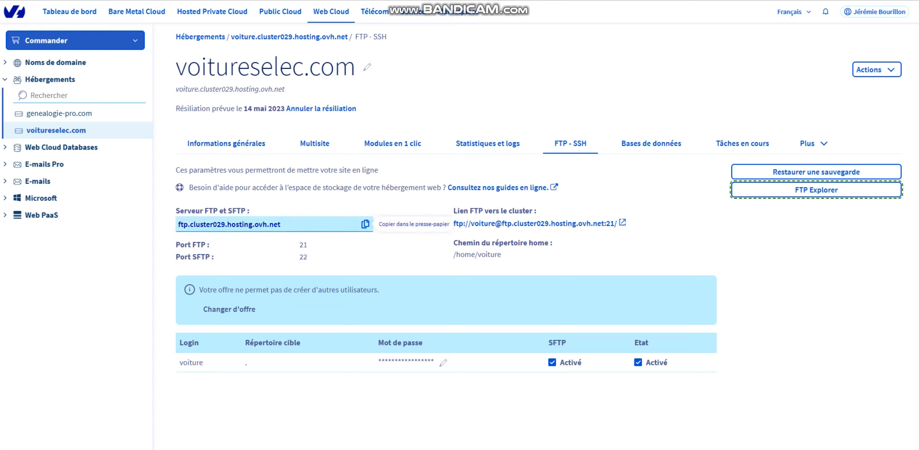
{"action": "left_click", "coordinate": [365, 224]}
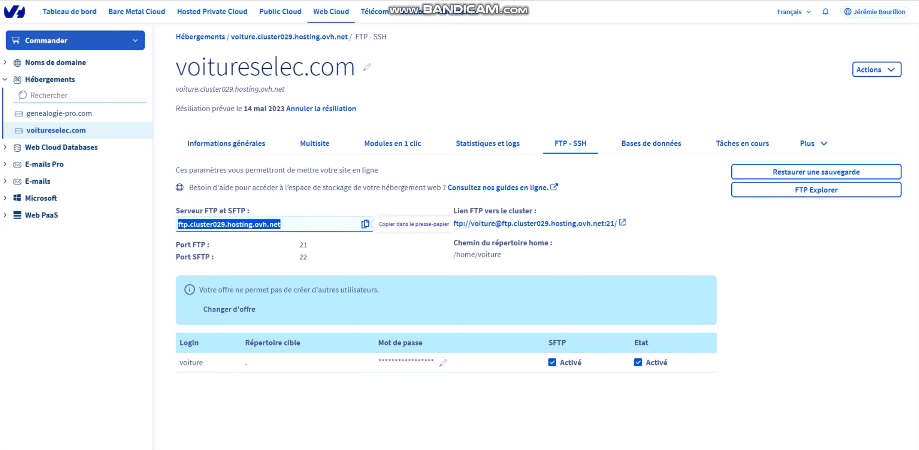
{"action": "left_click", "coordinate": [410, 245]}
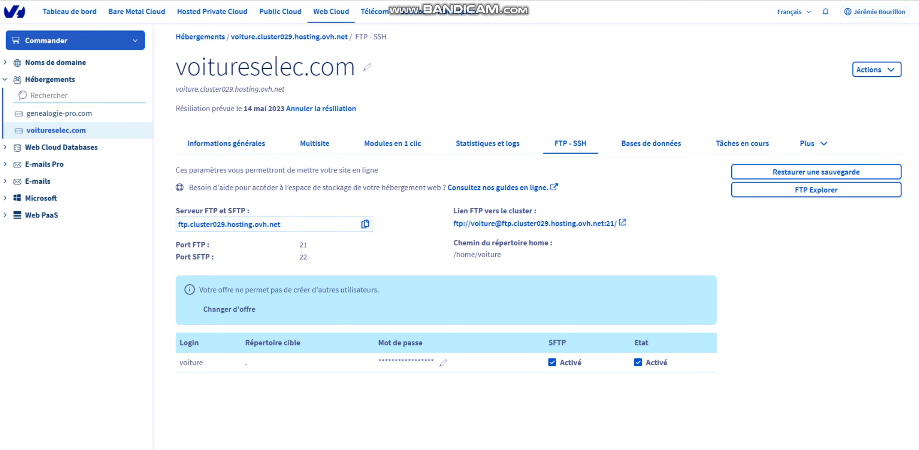
{"action": "key", "text": "ctrl+Tab"}
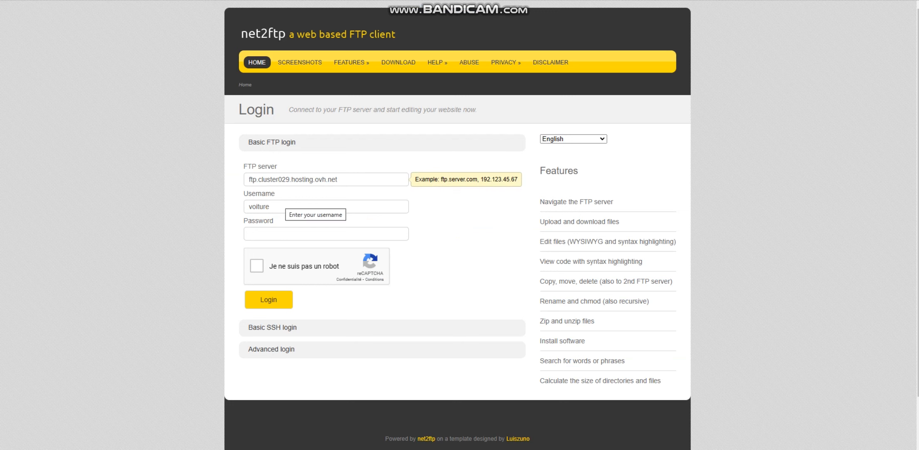
{"action": "key", "text": "ctrl+shift+Tab"}
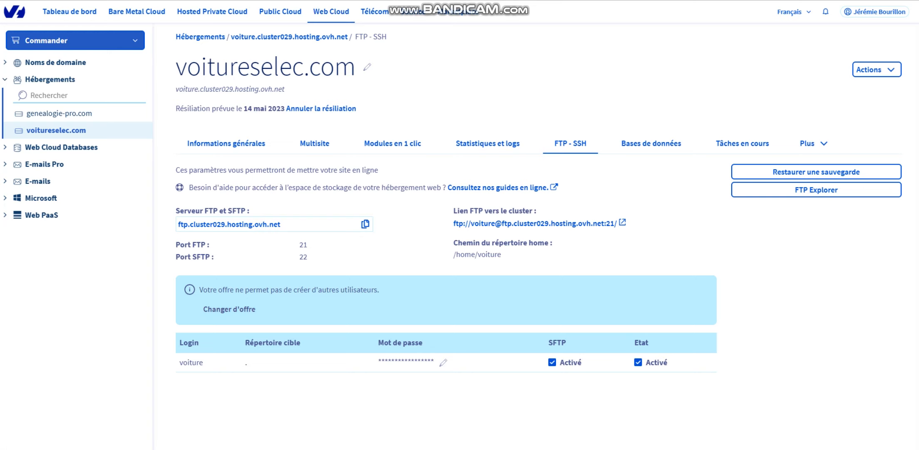
{"action": "key", "text": "ctrl+Tab"}
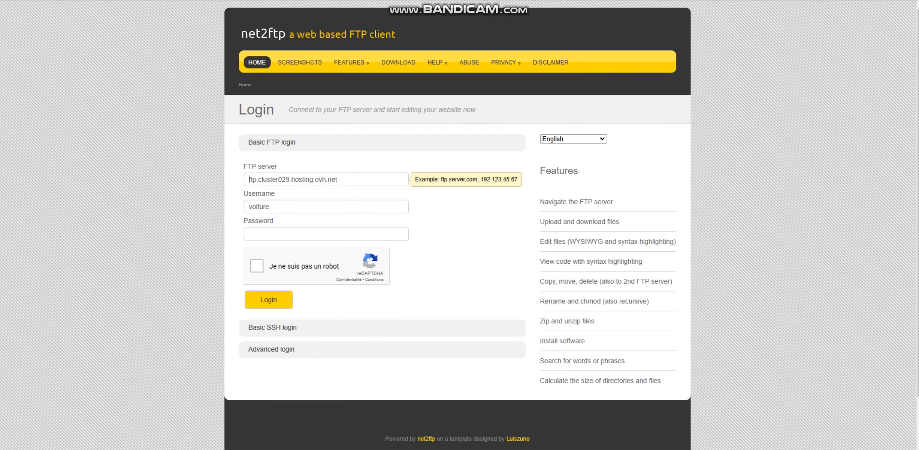
{"action": "key", "text": "ctrl+shift+Tab"}
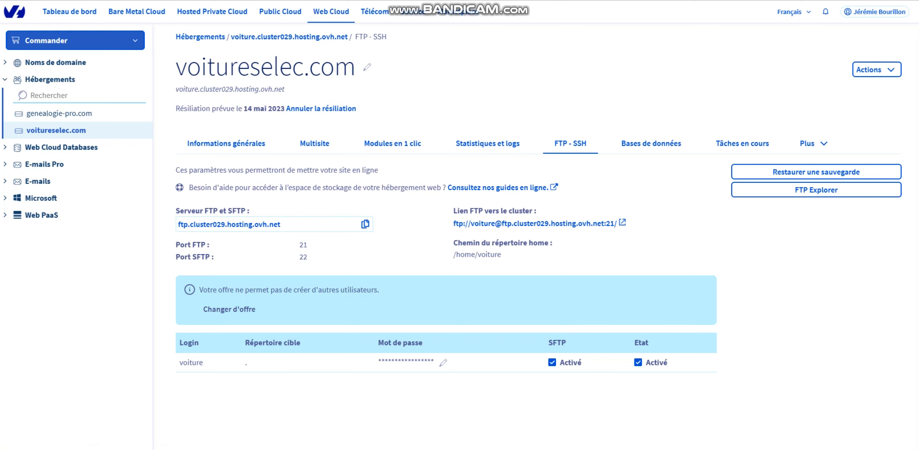
{"action": "key", "text": "ctrl+Tab"}
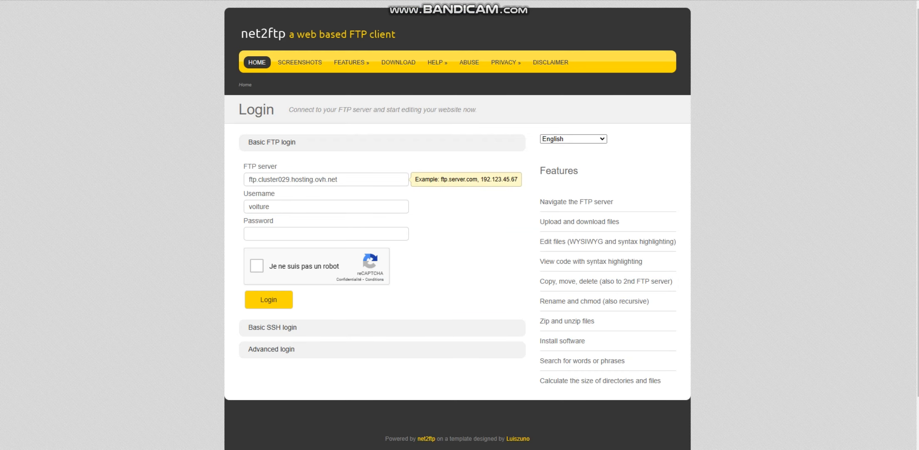
Enter the FTP account password, complete the robot check and log in to the FTP server.
{"action": "left_click", "coordinate": [283, 234]}
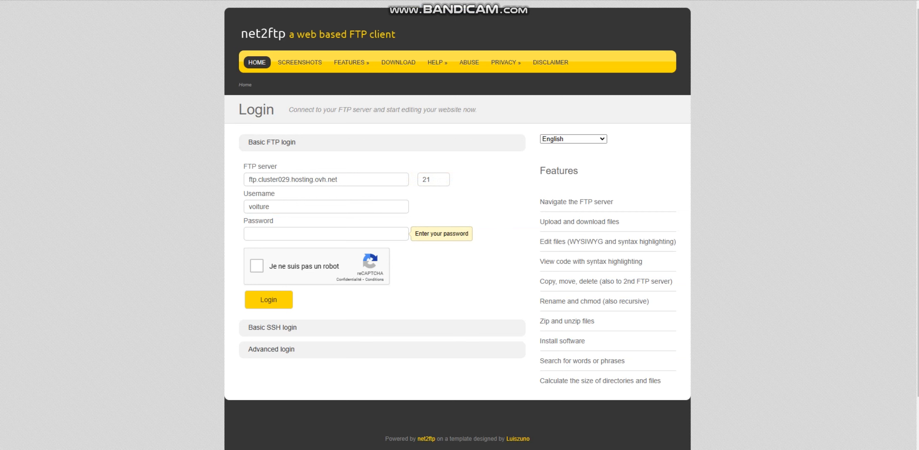
{"action": "type", "text": "••••••••••"}
{"action": "left_click", "coordinate": [257, 266]}
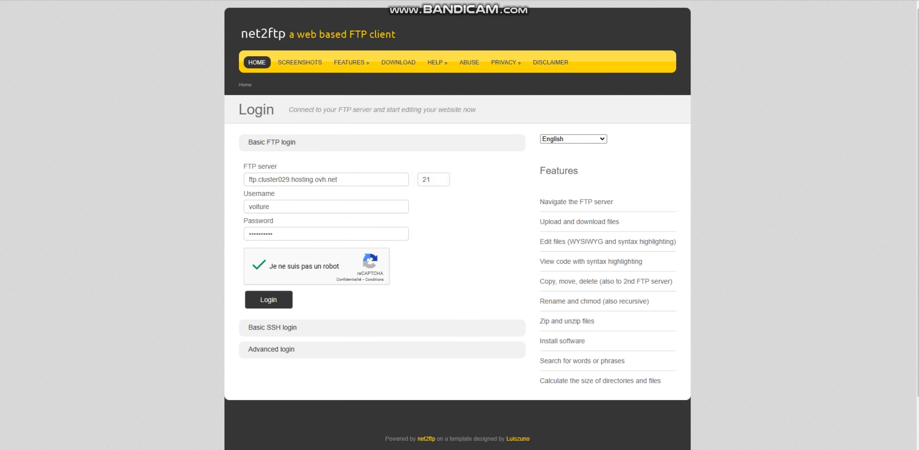
{"action": "left_click", "coordinate": [268, 299]}
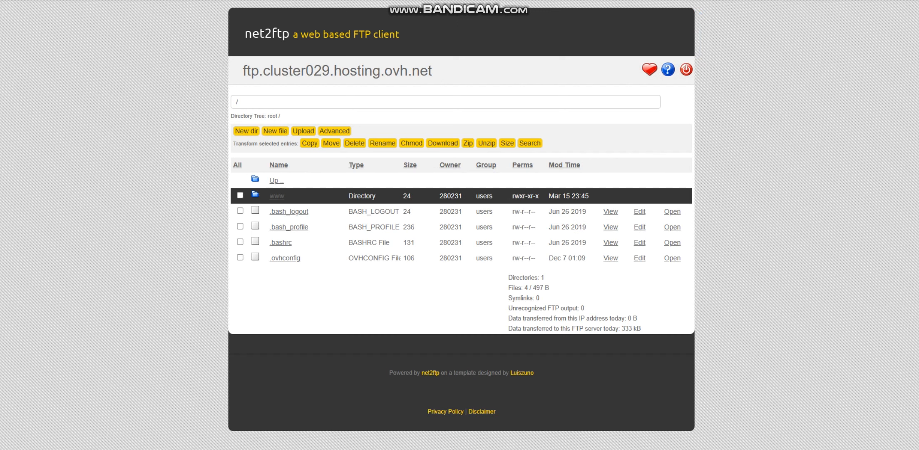
Look through the www directory on the FTP server and open its wp-content/plugins subdirectory.
{"action": "left_click", "coordinate": [277, 196]}
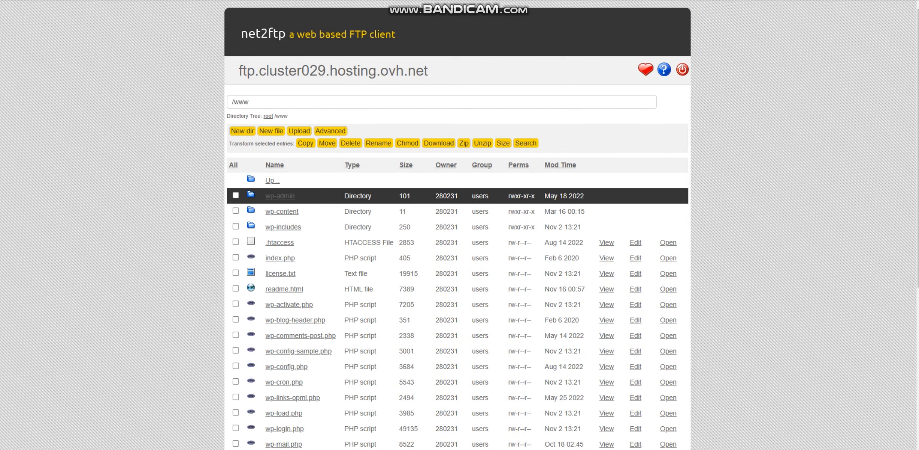
{"action": "scroll", "coordinate": [458, 233], "scroll_direction": "down", "scroll_amount": 6}
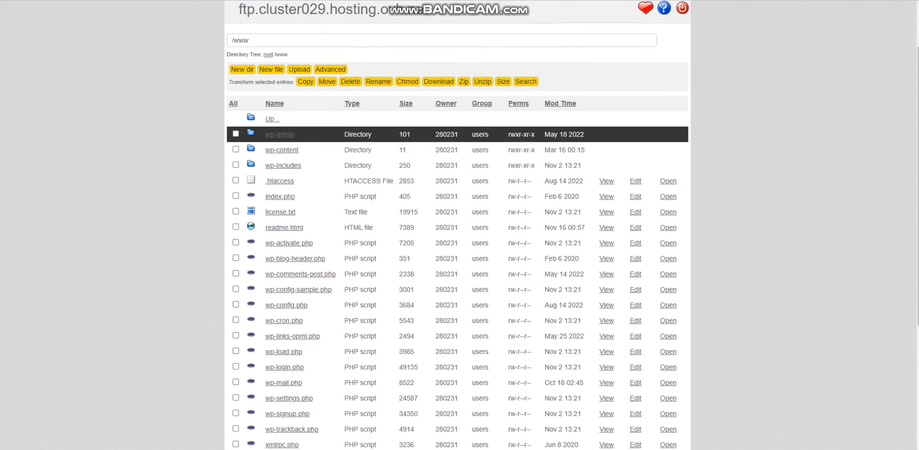
{"action": "scroll", "coordinate": [458, 233], "scroll_direction": "up", "scroll_amount": 6}
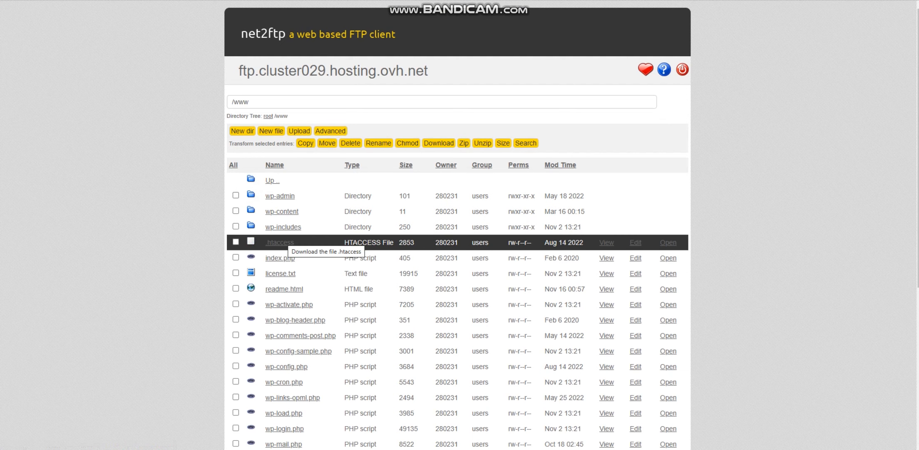
{"action": "scroll", "coordinate": [281, 244], "scroll_direction": "down", "scroll_amount": 3}
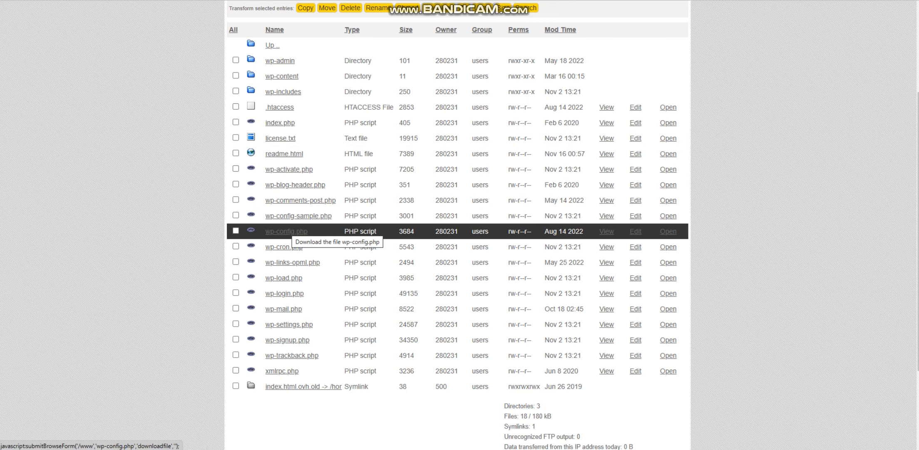
{"action": "scroll", "coordinate": [287, 231], "scroll_direction": "up", "scroll_amount": 2}
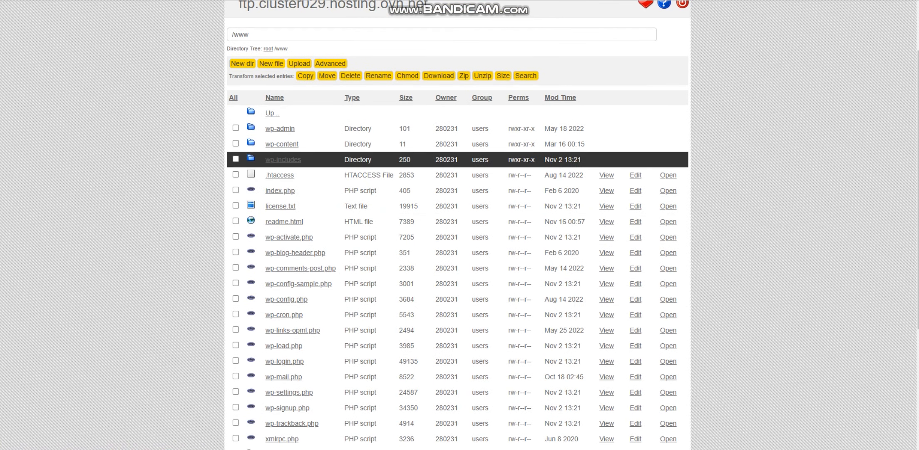
{"action": "left_click", "coordinate": [288, 144]}
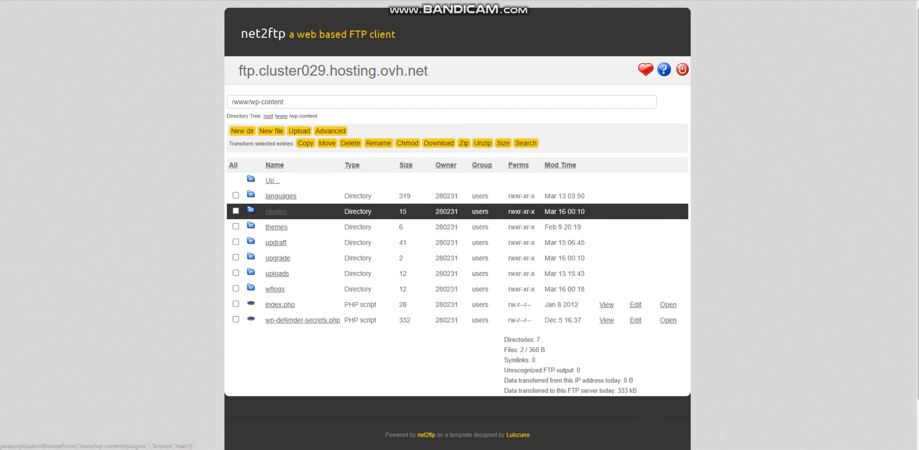
{"action": "left_click", "coordinate": [276, 211]}
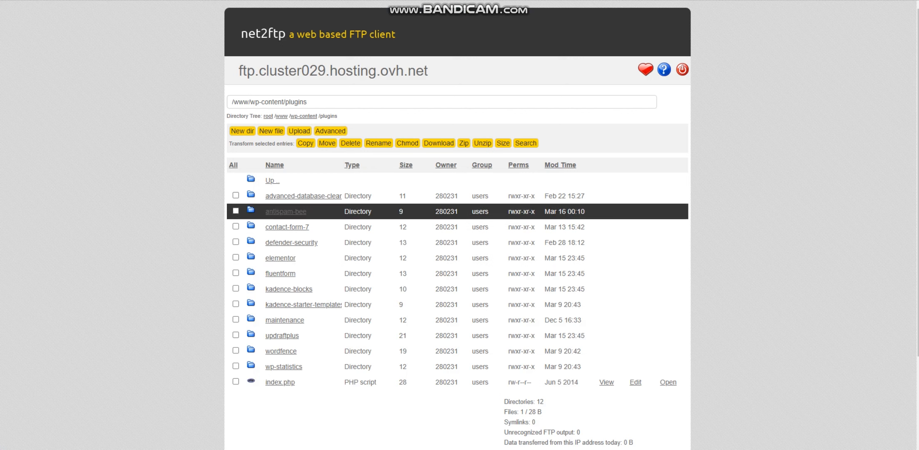
Delete the antispam-bee directory from the plugins directory and review the deletion report.
{"action": "left_click", "coordinate": [236, 211]}
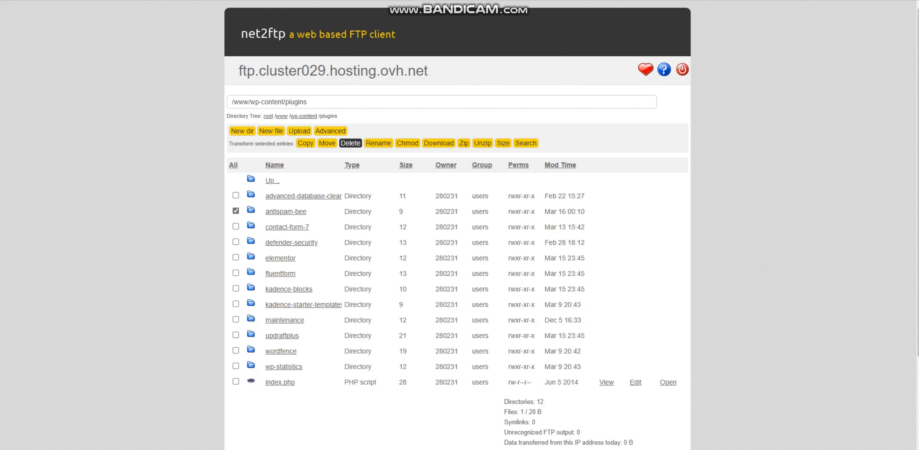
{"action": "left_click", "coordinate": [351, 143]}
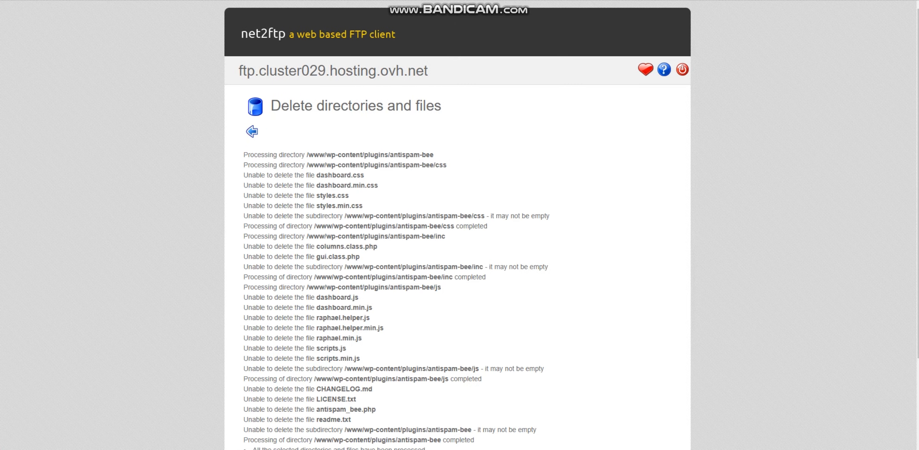
{"action": "scroll", "coordinate": [458, 225], "scroll_direction": "down", "scroll_amount": 3}
{"action": "scroll", "coordinate": [458, 225], "scroll_direction": "up", "scroll_amount": 3}
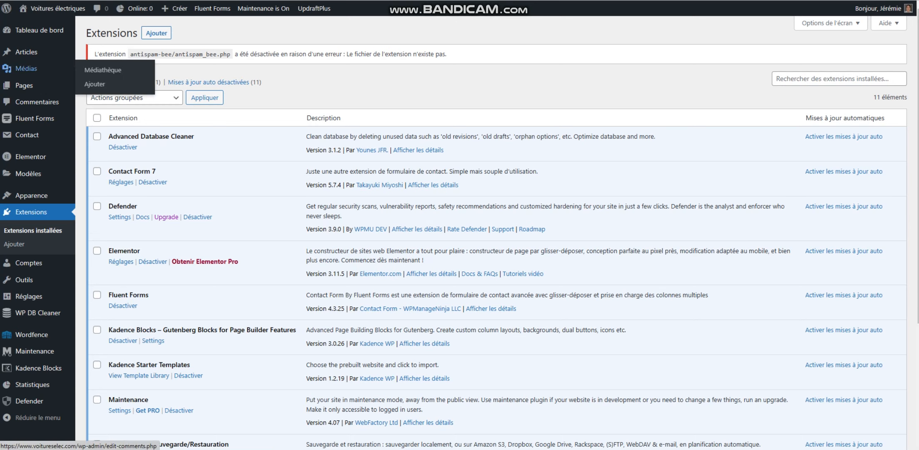
Reload the installed extensions page in WordPress and compare it with the plugins directory in net2ftp.
{"action": "key", "text": "F5"}
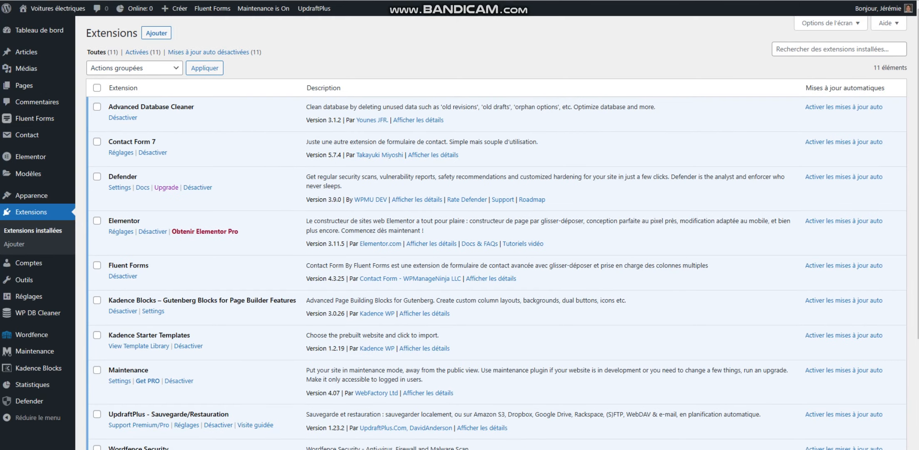
{"action": "key", "text": "ctrl+Tab"}
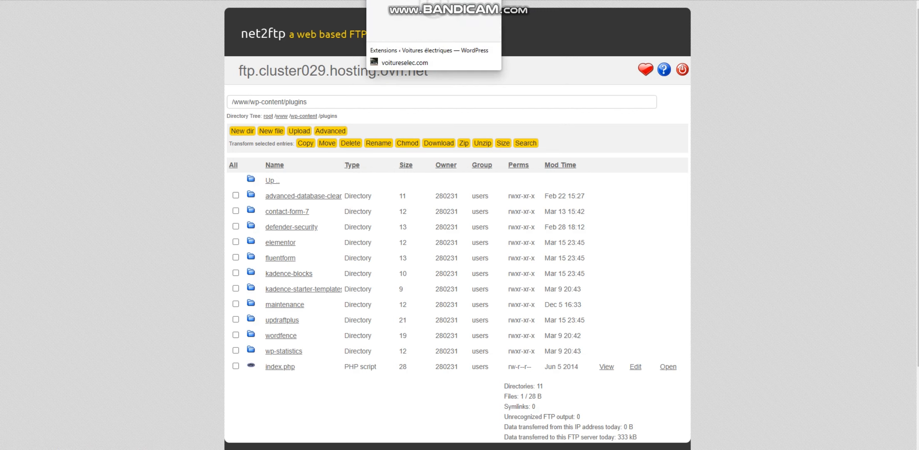
{"action": "left_click", "coordinate": [408, 0]}
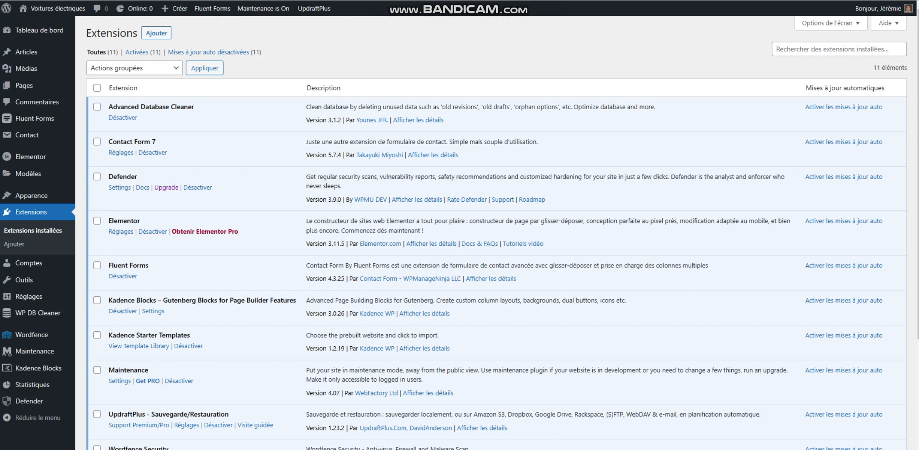
Search the WordPress extension catalogue for "anti spam bee", and install and activate Antispam Bee.
{"action": "left_click", "coordinate": [14, 244]}
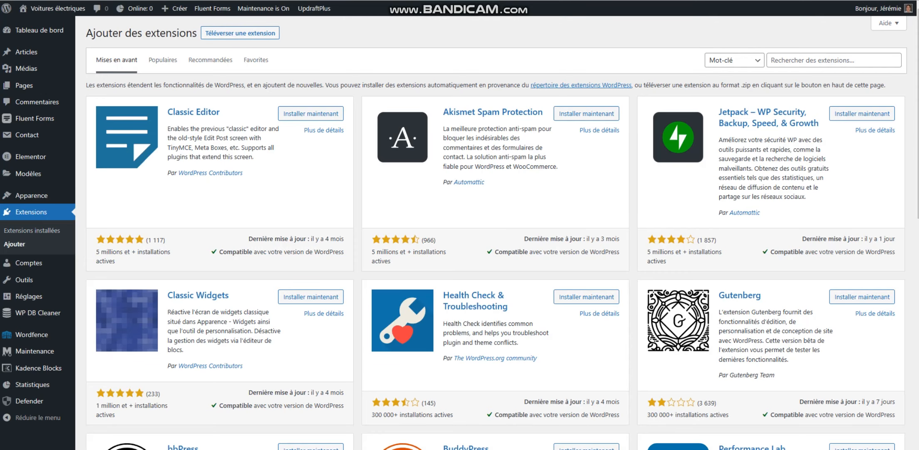
{"action": "left_click", "coordinate": [834, 60]}
{"action": "type", "text": "anti spam"}
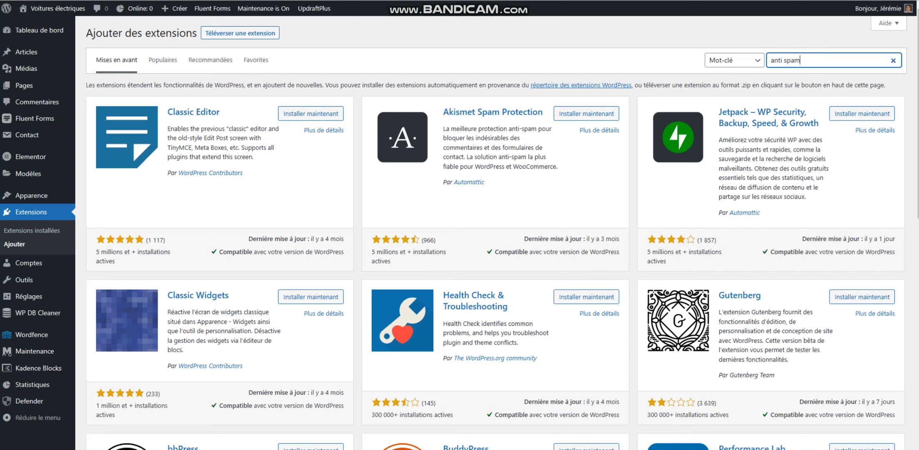
{"action": "type", "text": " bee"}
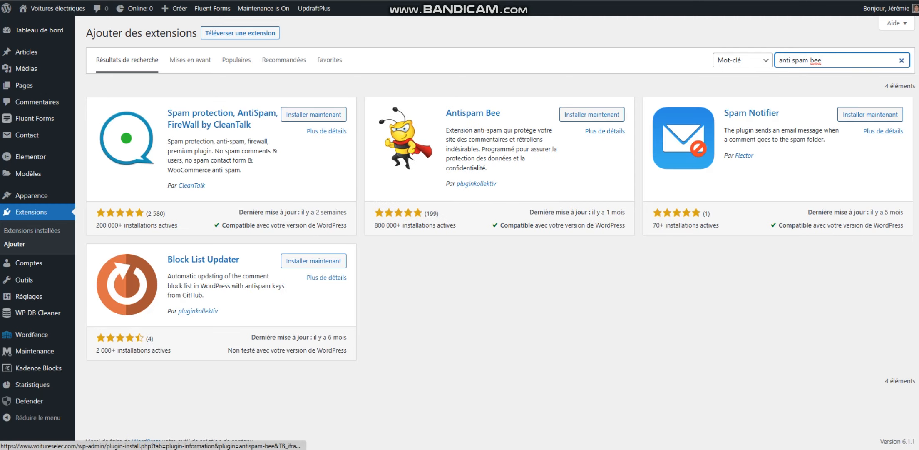
{"action": "left_click", "coordinate": [591, 114]}
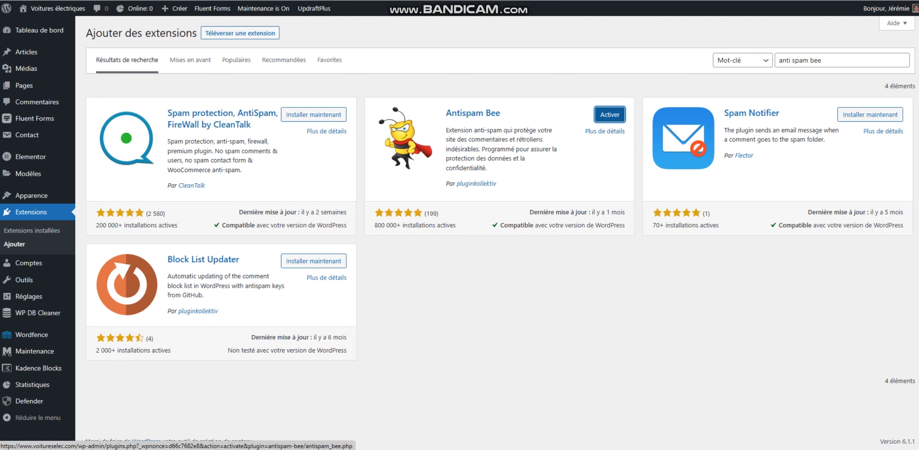
{"action": "left_click", "coordinate": [610, 114]}
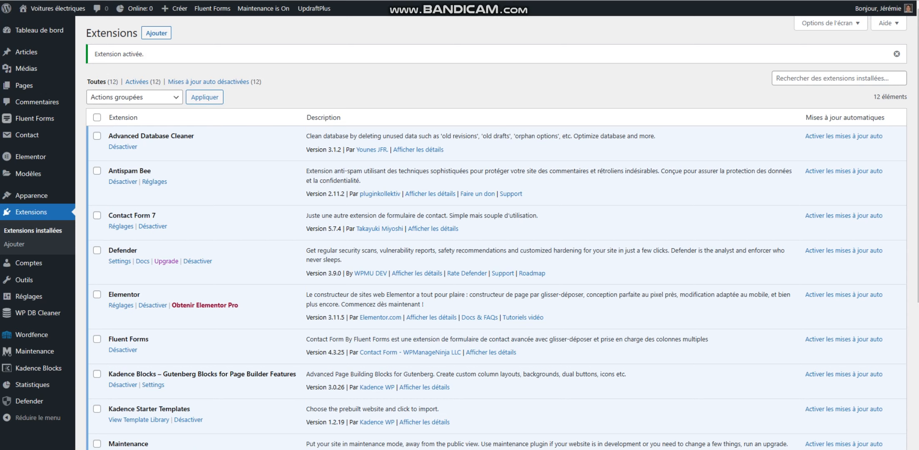
Reload the plugins directory in net2ftp to check for the antispam-bee directory, and log out of the FTP session.
{"action": "key", "text": "ctrl+Tab"}
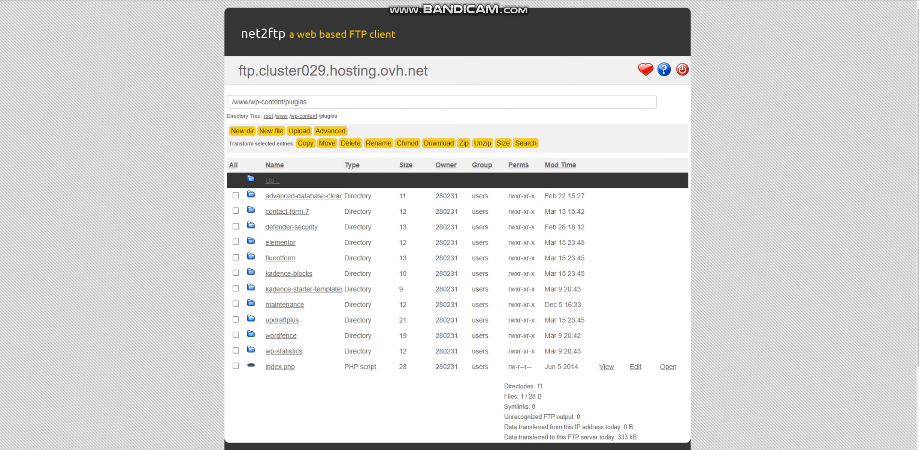
{"action": "left_click", "coordinate": [272, 181]}
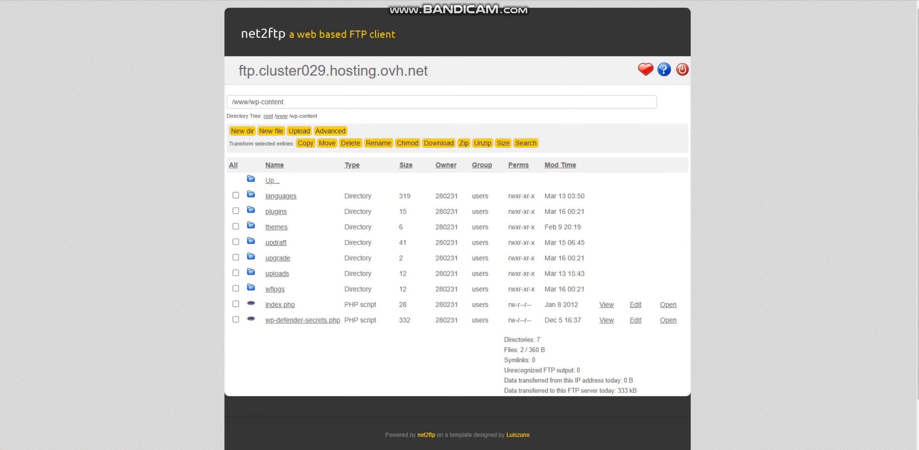
{"action": "left_click", "coordinate": [276, 211]}
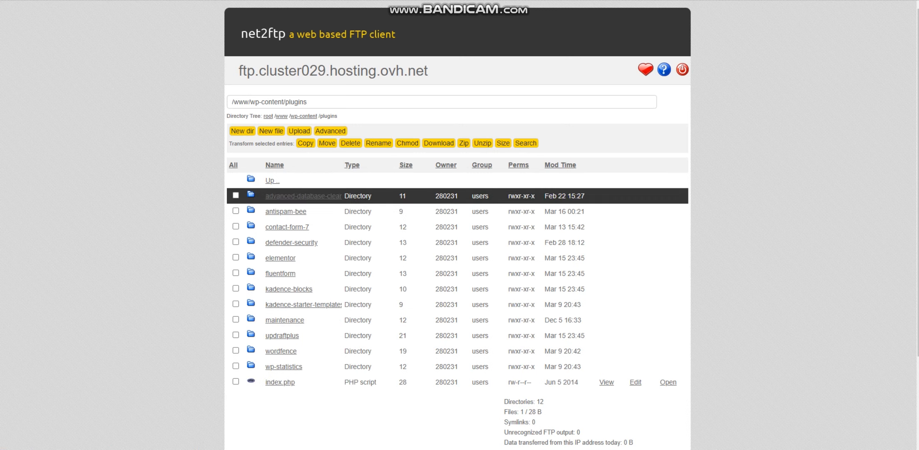
{"action": "left_click", "coordinate": [236, 211]}
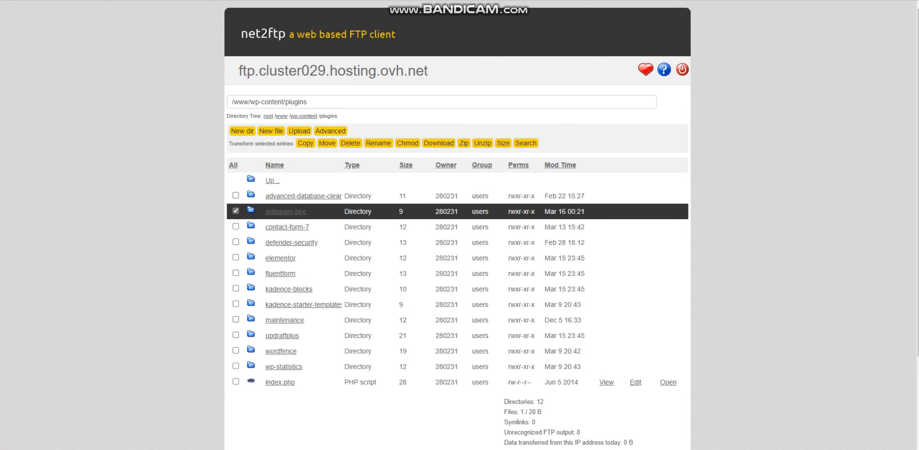
{"action": "left_click", "coordinate": [236, 211]}
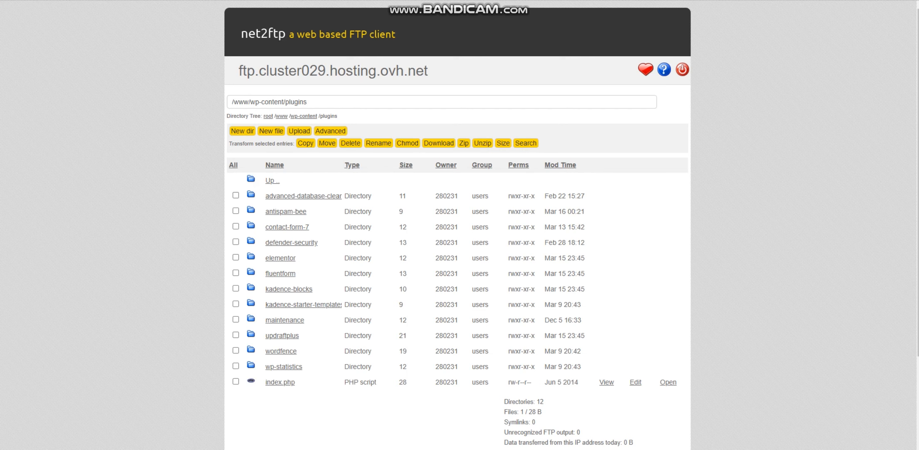
{"action": "left_click", "coordinate": [682, 70]}
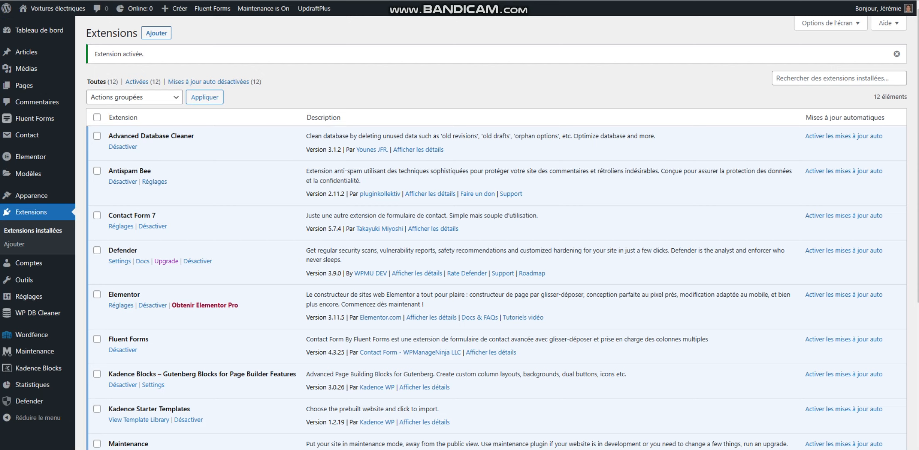
{"action": "key", "text": "ctrl+Tab"}
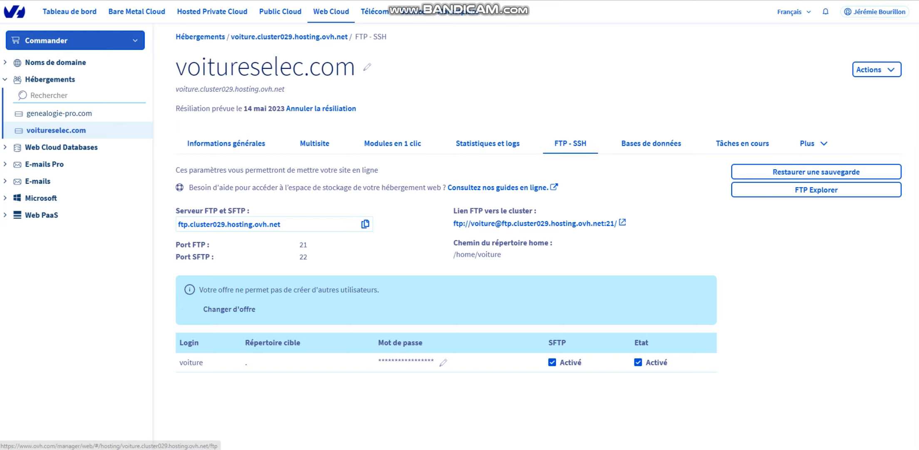
{"action": "left_click", "coordinate": [808, 190]}
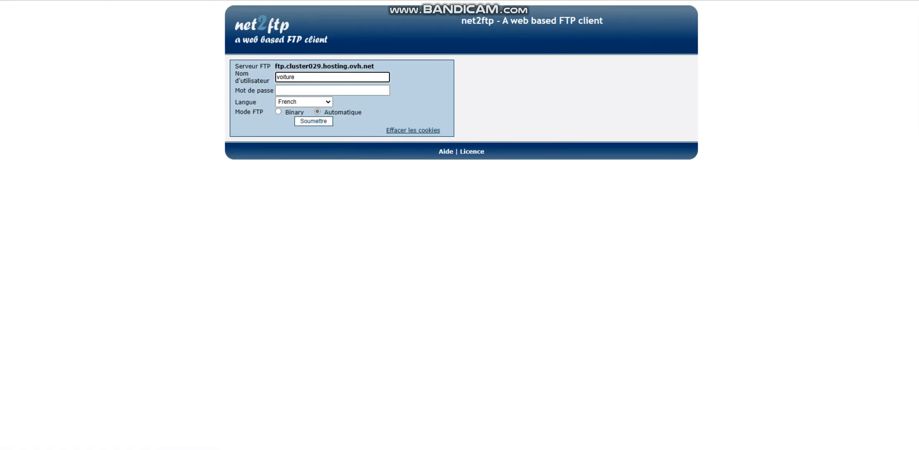
{"action": "left_click", "coordinate": [446, 152]}
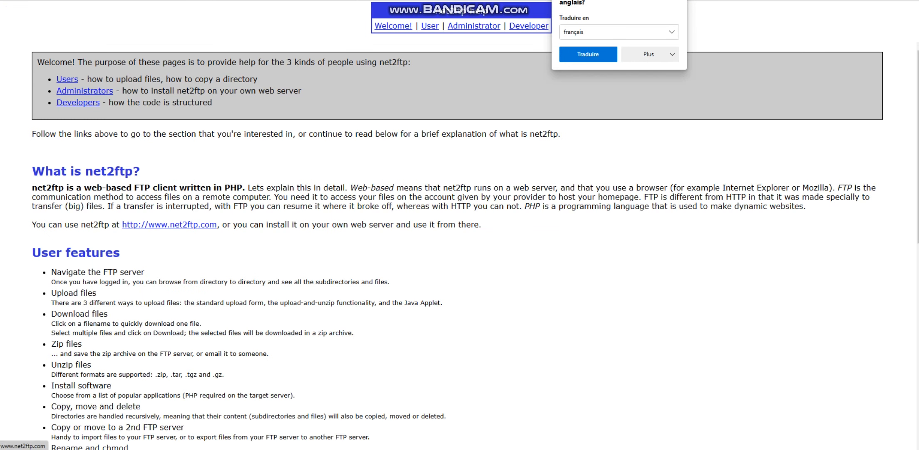
{"action": "right_click", "coordinate": [171, 225]}
{"action": "left_click", "coordinate": [184, 235]}
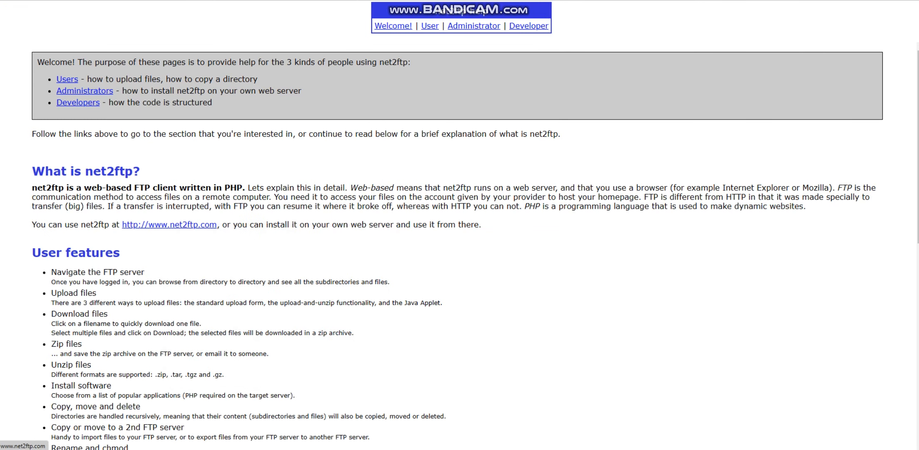
{"action": "key", "text": "ctrl+Tab"}
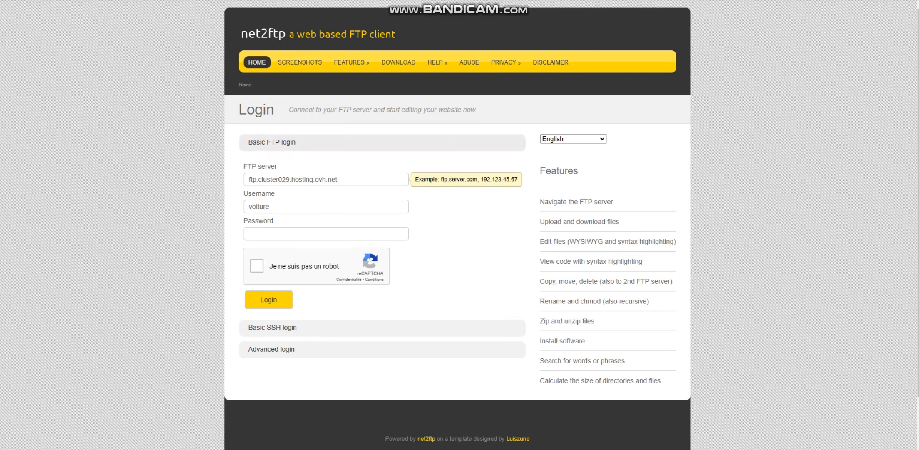